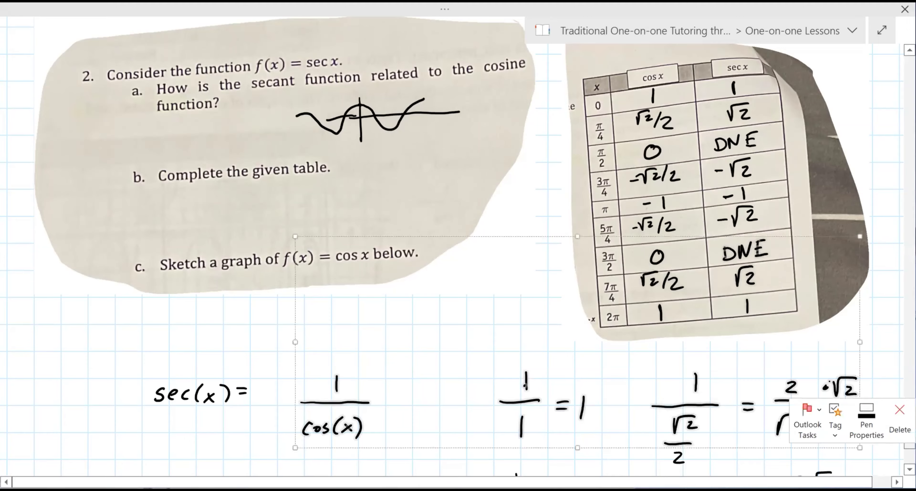
# - Paste the photo of the blank f(x) coordinate grid into empty space below the handwritten work and enlarge it
pyautogui.scroll(-15, 877, 446)
pyautogui.click(34, 99)
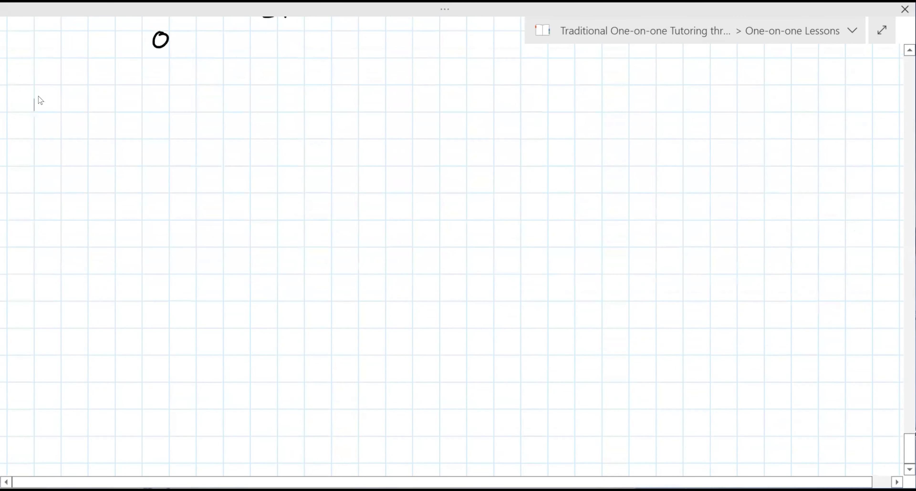
pyautogui.hotkey('shift', 'F10')
pyautogui.click(71, 167)
pyautogui.click(345, 224)
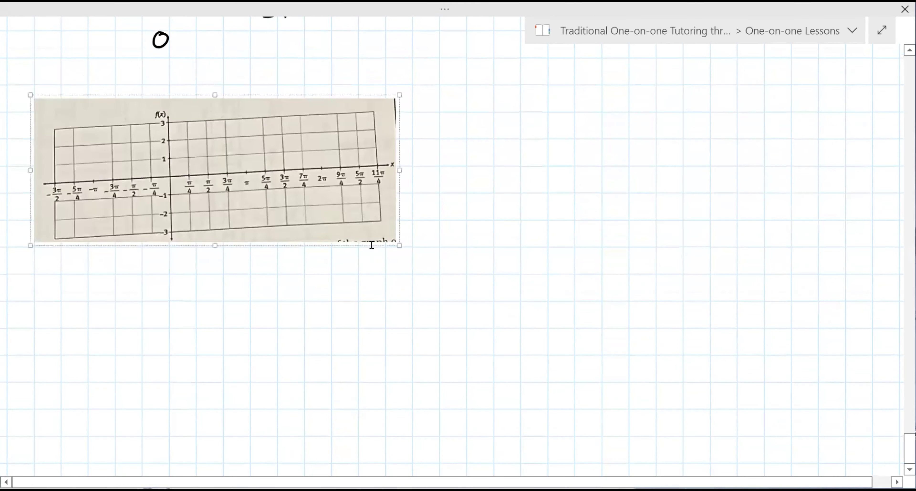
pyautogui.moveTo(398, 244); pyautogui.dragTo(723, 374)
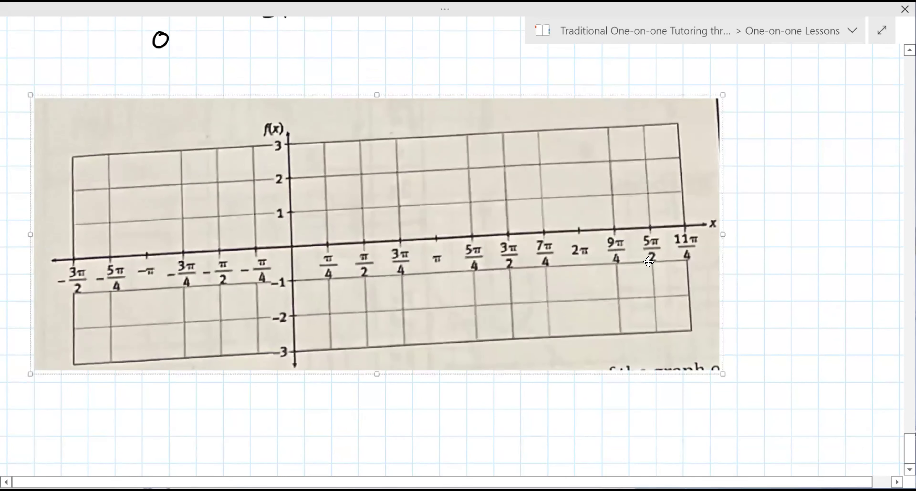
# - Plot cosine points at x = 0, π/2, π, 3π/2 and 2π on the grid and sketch the curve through them
pyautogui.moveTo(292, 209); pyautogui.dragTo(290, 211)
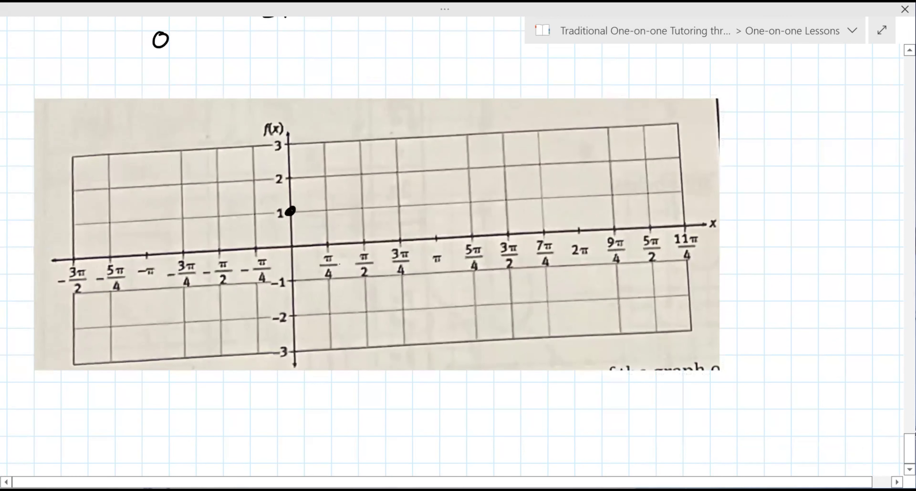
pyautogui.moveTo(362, 242); pyautogui.dragTo(360, 241)
pyautogui.moveTo(435, 271); pyautogui.dragTo(440, 274)
pyautogui.moveTo(507, 232); pyautogui.dragTo(507, 228)
pyautogui.moveTo(576, 194); pyautogui.dragTo(575, 187)
pyautogui.moveTo(279, 216)
pyautogui.mouseDown()
pyautogui.moveTo(316, 210)
pyautogui.moveTo(394, 262)
pyautogui.moveTo(437, 274)
pyautogui.moveTo(476, 260)
pyautogui.moveTo(553, 199)
pyautogui.moveTo(573, 195)
pyautogui.mouseUp()
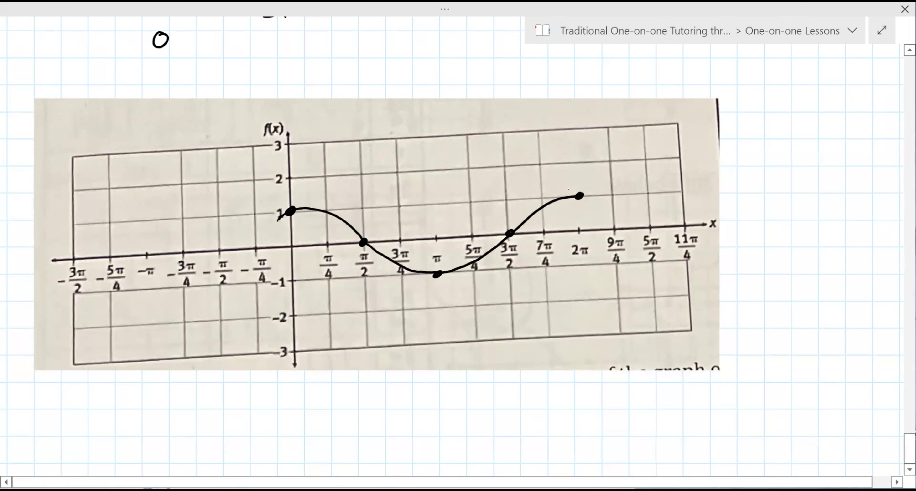
# - Extend the cosine sketch back to −3π/2 and forward past 5π/2, marking points at 5π/2, −π/2, −π and −3π/2
pyautogui.click(650, 231)
pyautogui.click(221, 250)
pyautogui.click(140, 290)
pyautogui.moveTo(291, 210)
pyautogui.mouseDown()
pyautogui.moveTo(140, 290)
pyautogui.moveTo(119, 292)
pyautogui.moveTo(72, 261)
pyautogui.mouseUp()
pyautogui.click(72, 260)
pyautogui.moveTo(580, 196)
pyautogui.mouseDown()
pyautogui.moveTo(633, 213)
pyautogui.moveTo(680, 250)
pyautogui.mouseUp()
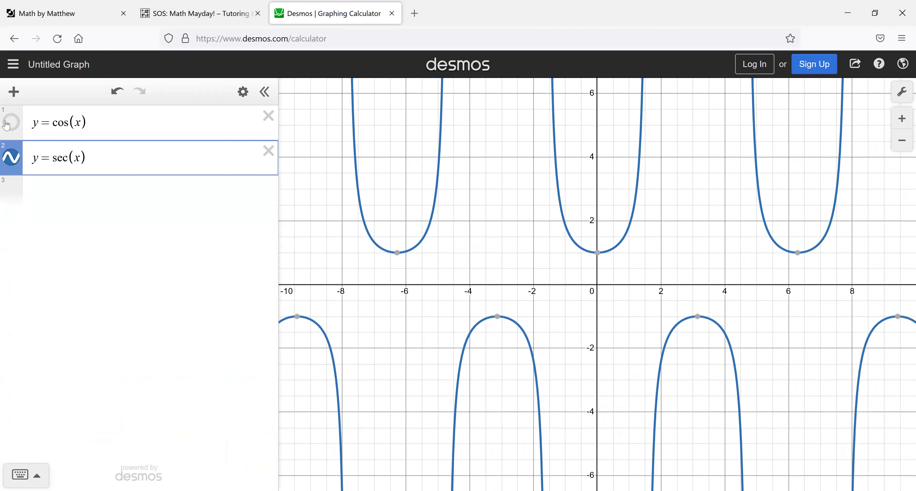
# - Switch to Desmos, show the y = cos(x) curve alongside the secant and add the vertical line x = π/2
pyautogui.click(10, 122)
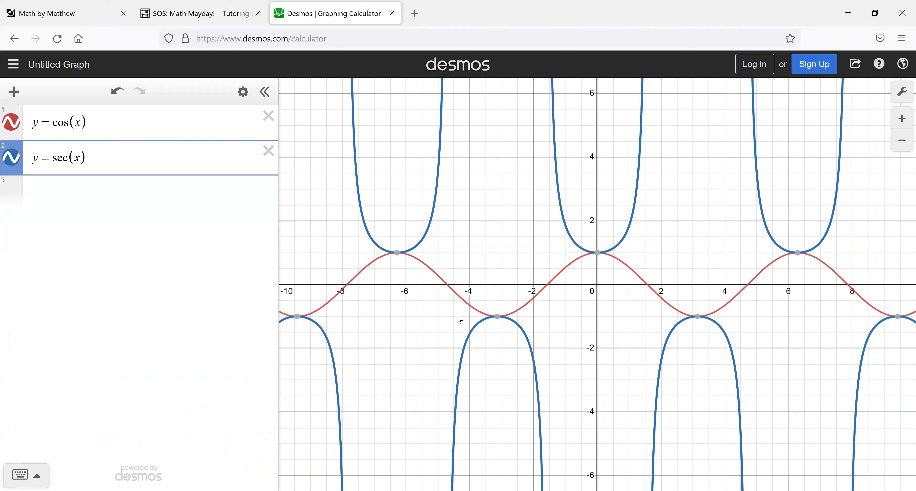
pyautogui.click(128, 186)
pyautogui.write('x')
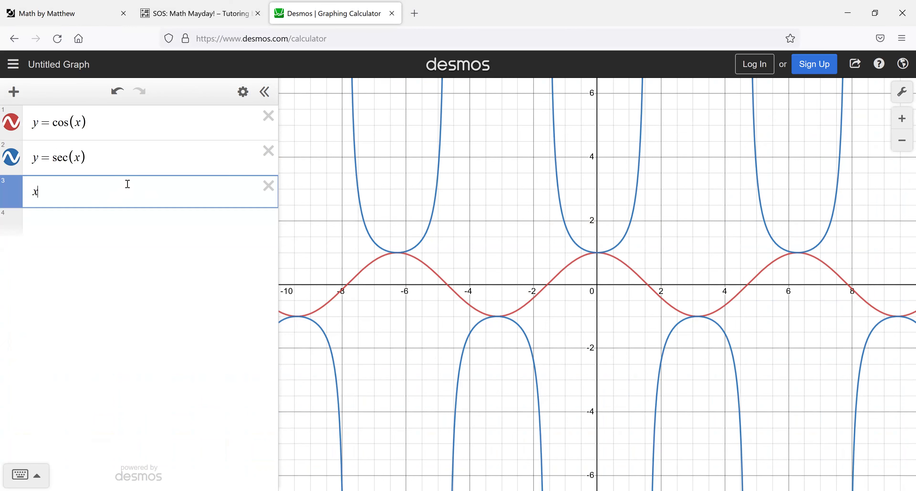
pyautogui.write('=pi/2')
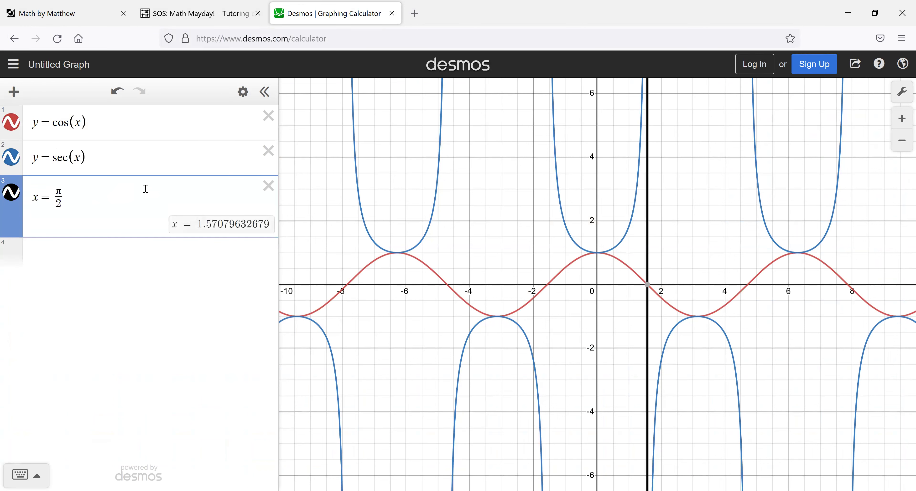
# - Inspect where the cosine curve crosses the line x = π/2 with the secant curve hidden, and show the secant again
pyautogui.click(11, 157)
pyautogui.click(647, 285)
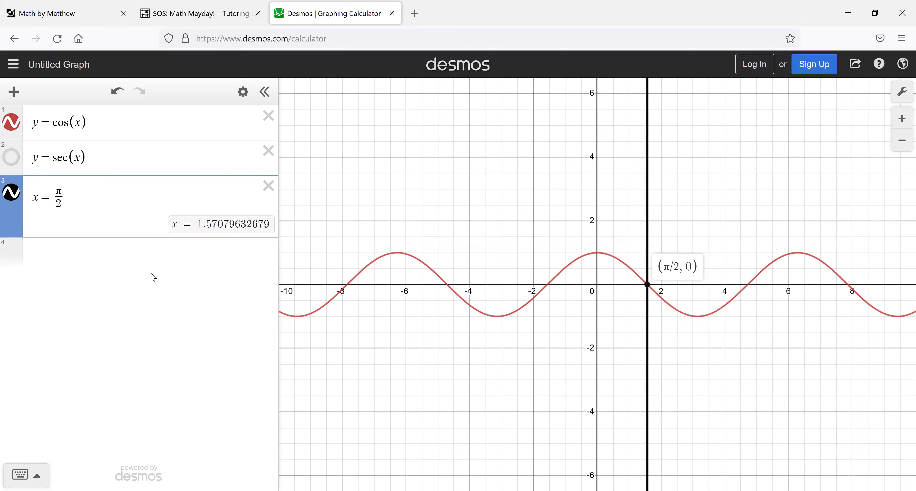
pyautogui.click(11, 157)
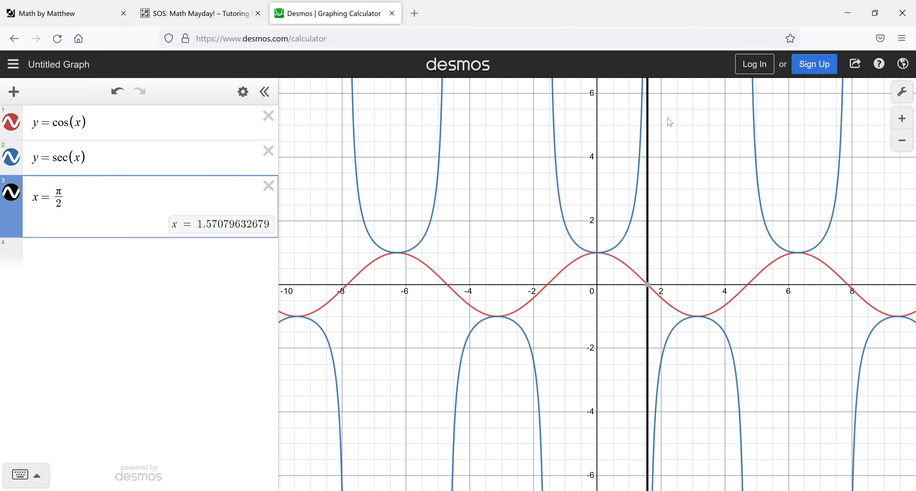
# - Add a second vertical line, x = 3π/2, as a new expression
pyautogui.click(58, 259)
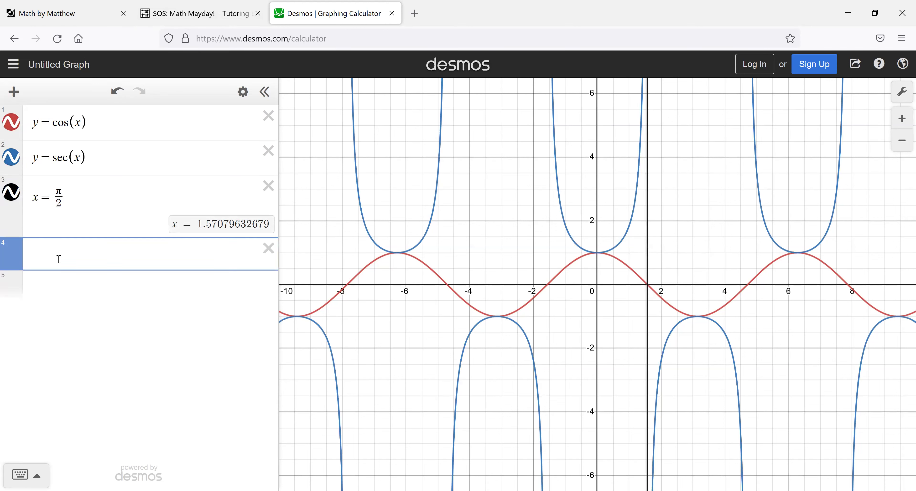
pyautogui.write('x=3p')
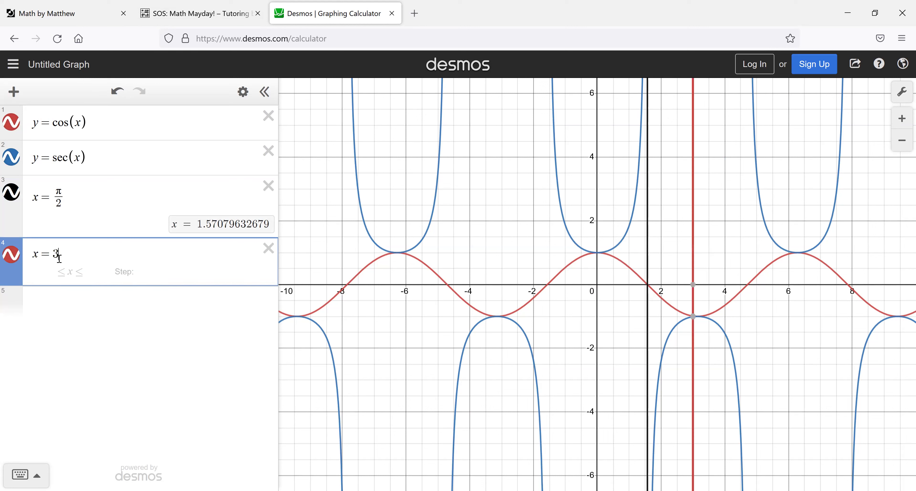
pyautogui.write('i/2')
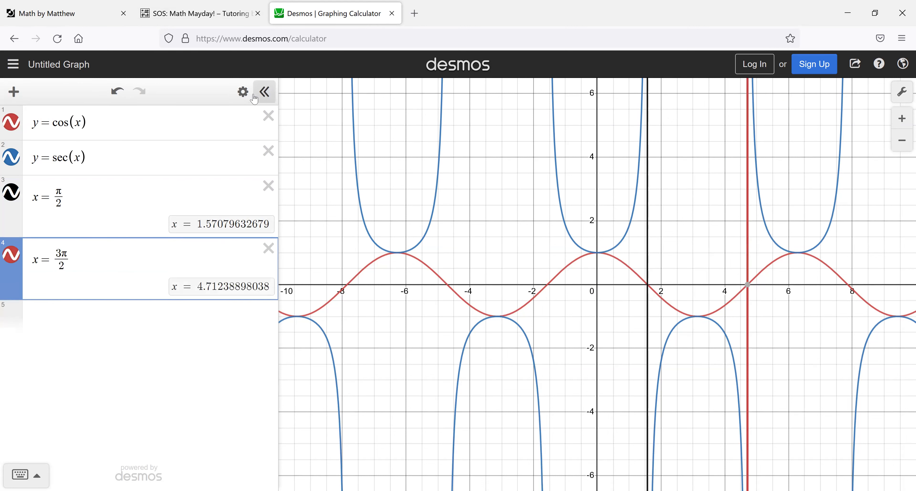
# - Format the x = 3π/2 line as black and dotted, and make the x = π/2 line dotted as well
pyautogui.click(11, 255)
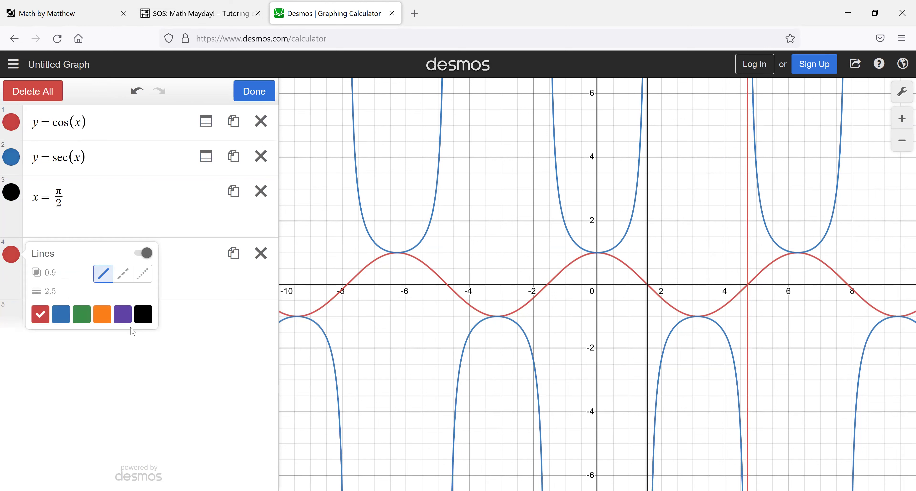
pyautogui.click(144, 321)
pyautogui.click(142, 274)
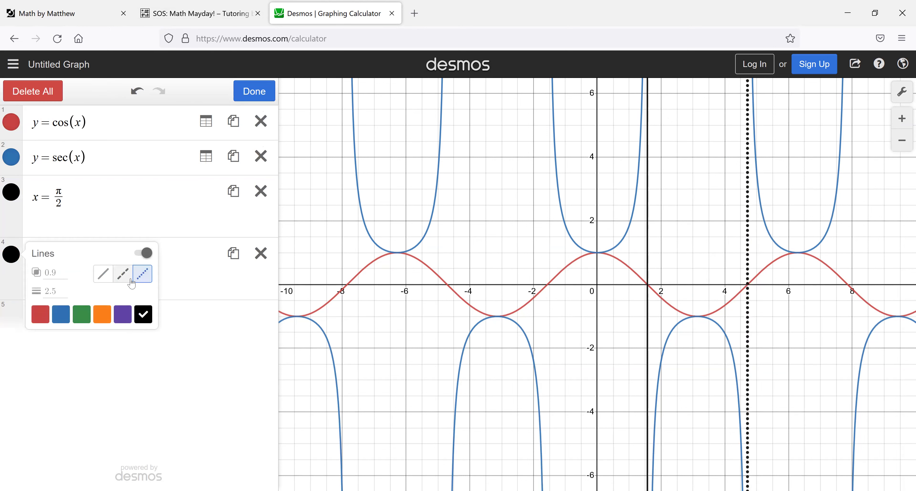
pyautogui.click(12, 195)
pyautogui.click(150, 219)
pyautogui.click(254, 94)
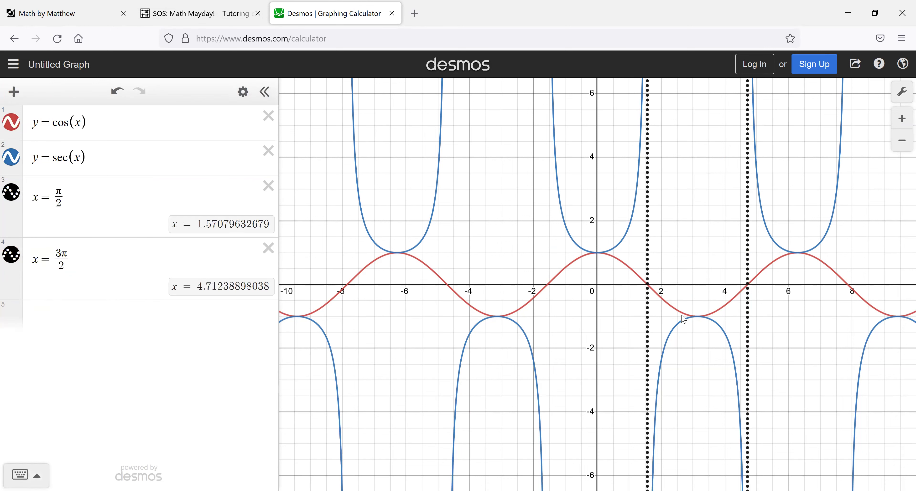
# - Inspect the cosine intersection at x = 3π/2, briefly hiding and restoring the x = π/2 line and the secant curve to compare
pyautogui.click(748, 285)
pyautogui.click(748, 287)
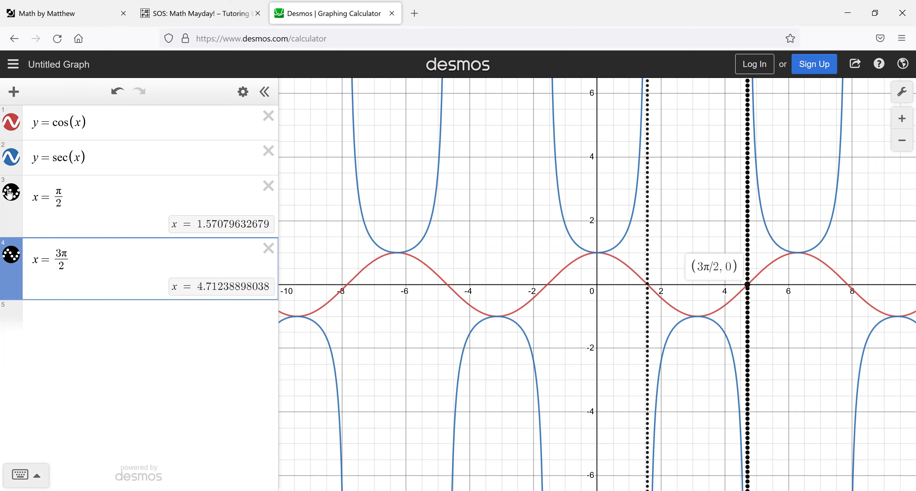
pyautogui.click(10, 194)
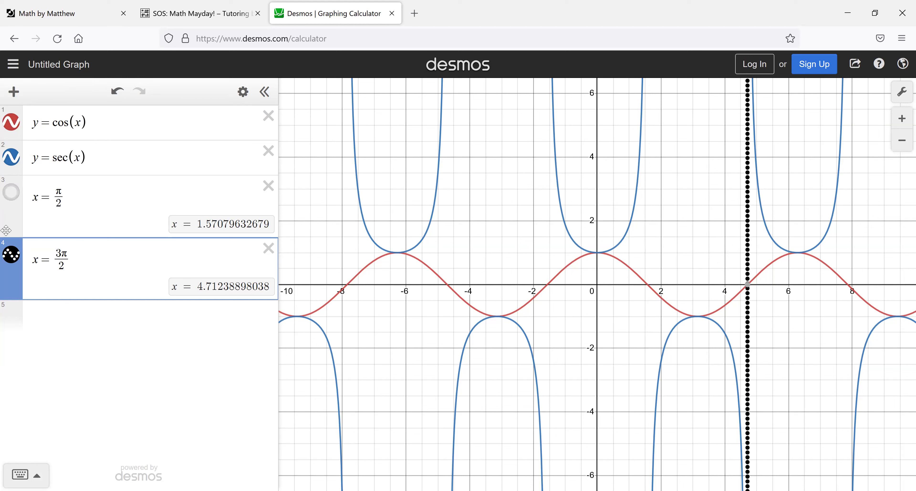
pyautogui.click(16, 193)
pyautogui.click(10, 166)
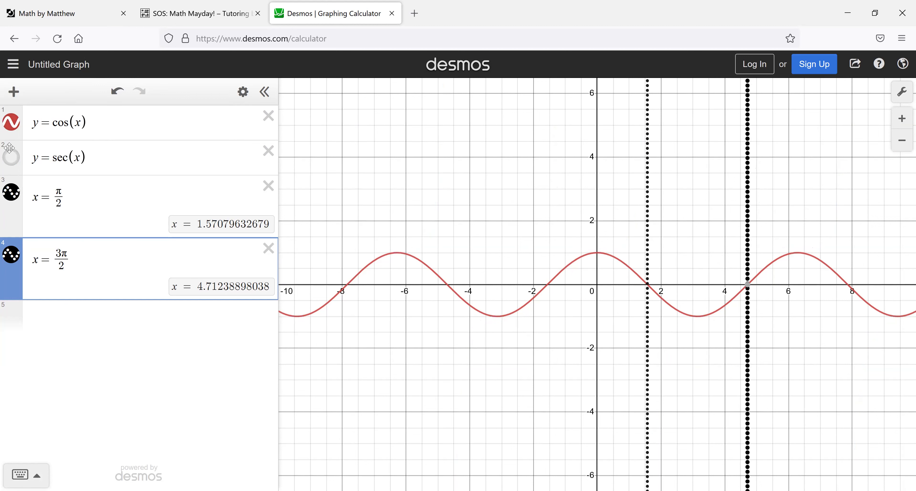
pyautogui.click(13, 167)
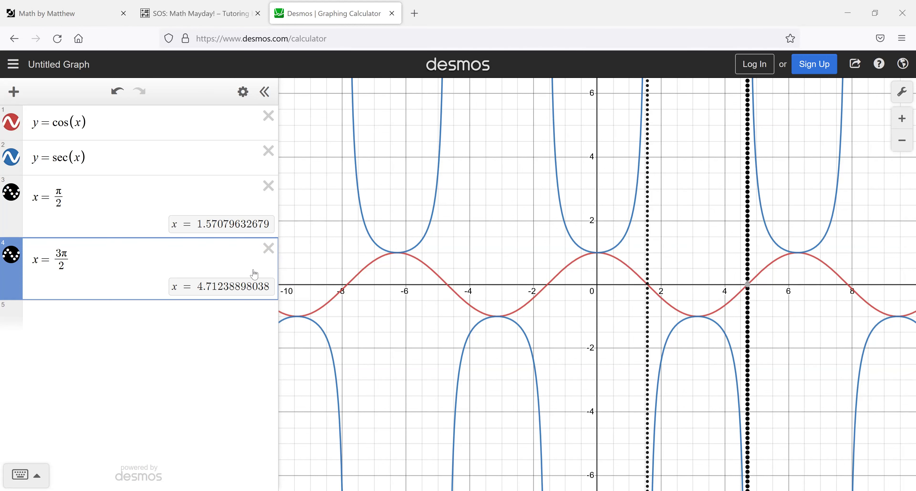
# - Delete both vertical line expressions and hide the y = cos(x) curve
pyautogui.click(269, 187)
pyautogui.click(271, 189)
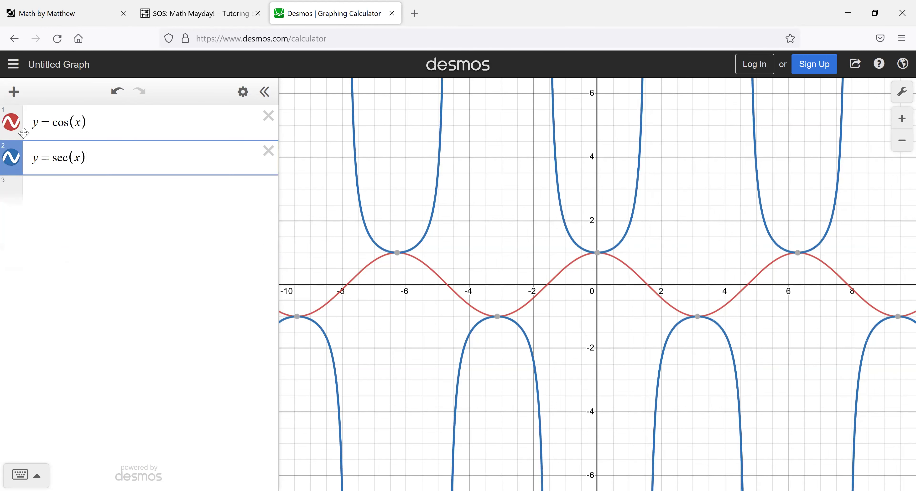
pyautogui.click(11, 123)
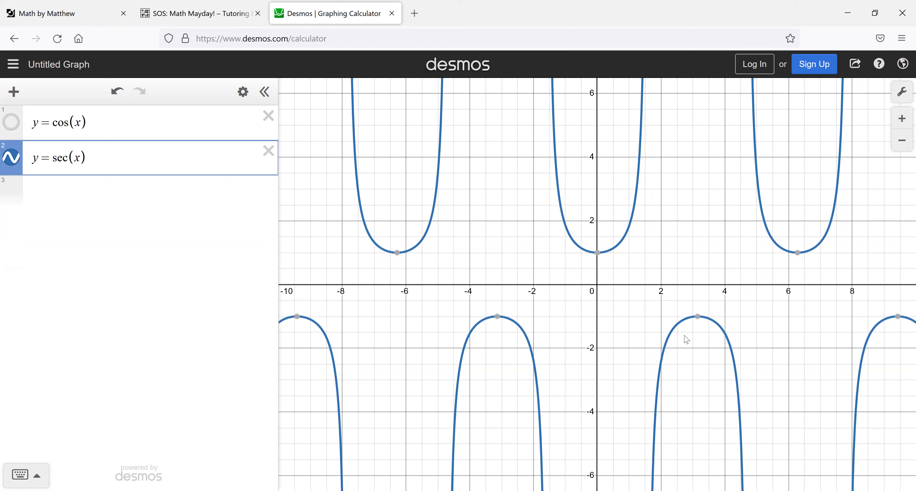
# - Inspect the coordinates of the secant curve's turning points at x = π and x = 0
pyautogui.click(698, 318)
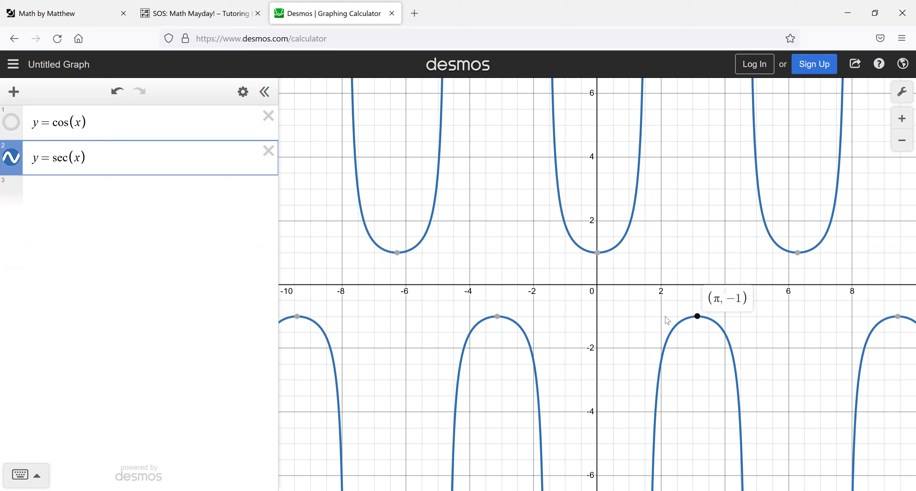
pyautogui.click(597, 254)
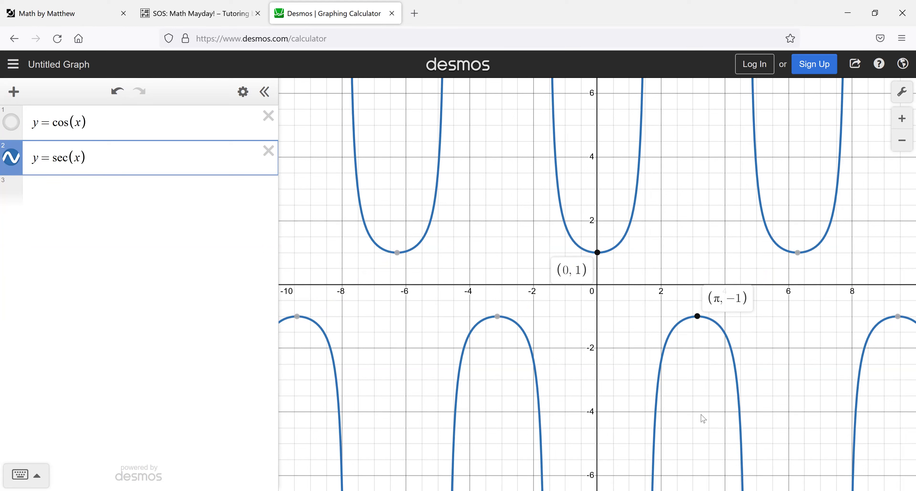
# - Switch to the OneNote worksheet and handwrite the range of sec x as (−∞, −1] ∪ [1, ∞)
pyautogui.moveTo(209, 254)
pyautogui.mouseDown()
pyautogui.moveTo(202, 283)
pyautogui.moveTo(224, 271)
pyautogui.mouseUp()
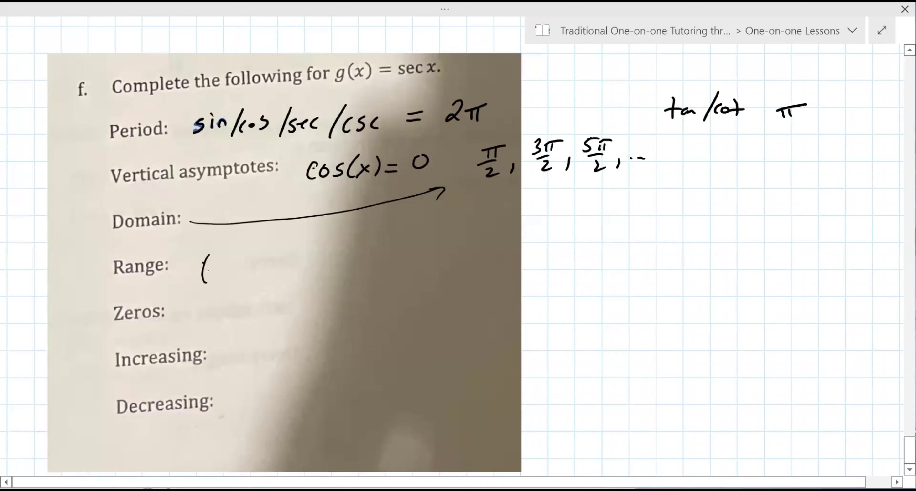
pyautogui.moveTo(253, 264)
pyautogui.mouseDown()
pyautogui.moveTo(241, 279)
pyautogui.moveTo(248, 272)
pyautogui.moveTo(263, 287)
pyautogui.moveTo(296, 264)
pyautogui.mouseUp()
pyautogui.moveTo(302, 255)
pyautogui.mouseDown()
pyautogui.moveTo(300, 275)
pyautogui.moveTo(319, 266)
pyautogui.moveTo(302, 281)
pyautogui.mouseUp()
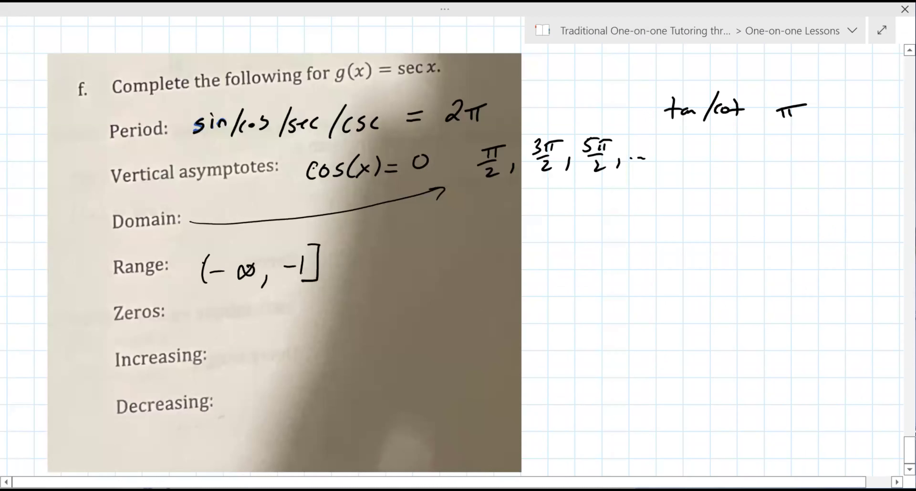
pyautogui.moveTo(339, 249)
pyautogui.mouseDown()
pyautogui.moveTo(341, 271)
pyautogui.moveTo(352, 251)
pyautogui.moveTo(365, 275)
pyautogui.moveTo(379, 273)
pyautogui.mouseUp()
pyautogui.moveTo(396, 246); pyautogui.dragTo(393, 268)
pyautogui.moveTo(412, 264)
pyautogui.mouseDown()
pyautogui.moveTo(408, 278)
pyautogui.moveTo(441, 258)
pyautogui.moveTo(458, 274)
pyautogui.mouseUp()
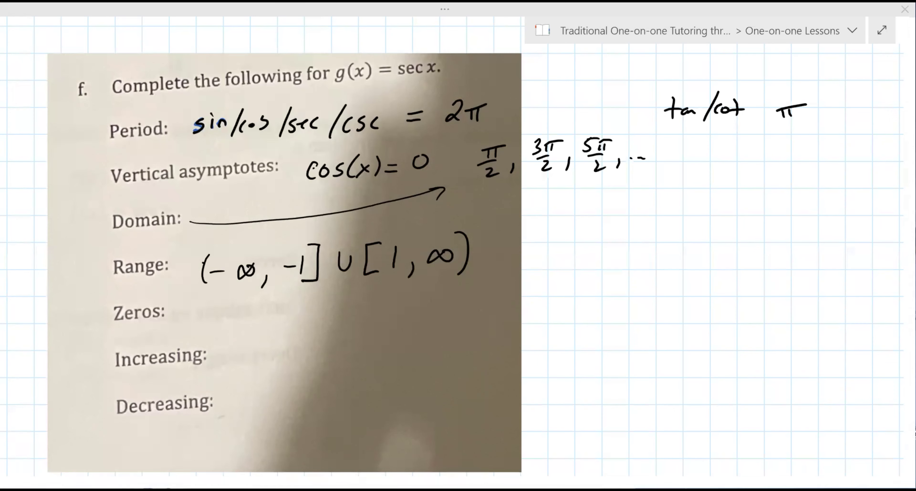
# - Switch to Desmos, inspect the secant's turning points at x = −2π and −π, clear the label at x = 0, and return to the worksheet
pyautogui.hotkey('alt', 'Tab')
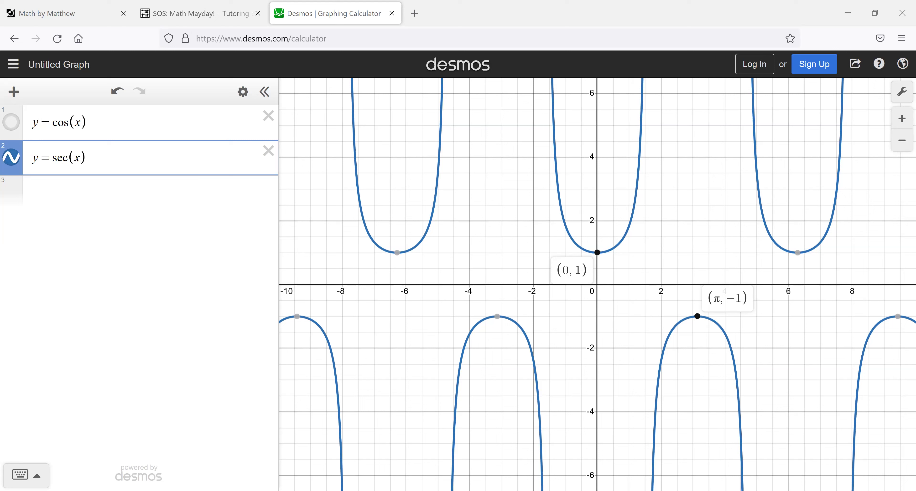
pyautogui.click(397, 254)
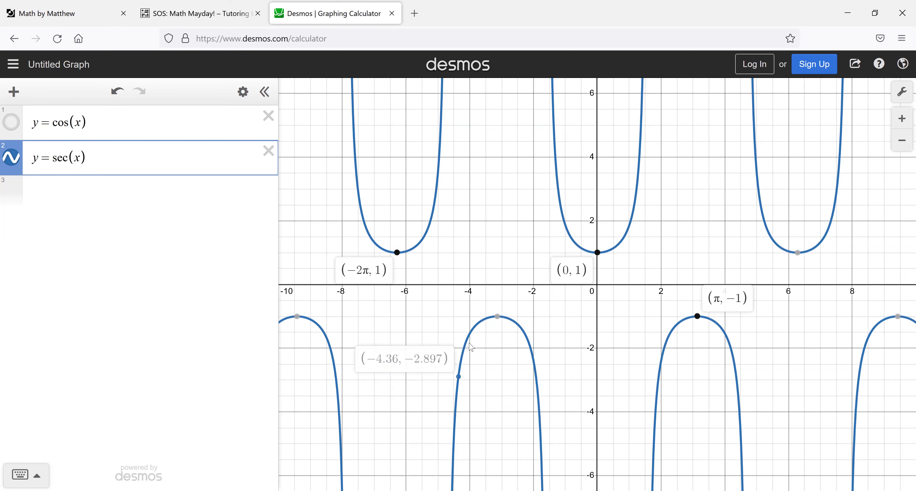
pyautogui.click(498, 318)
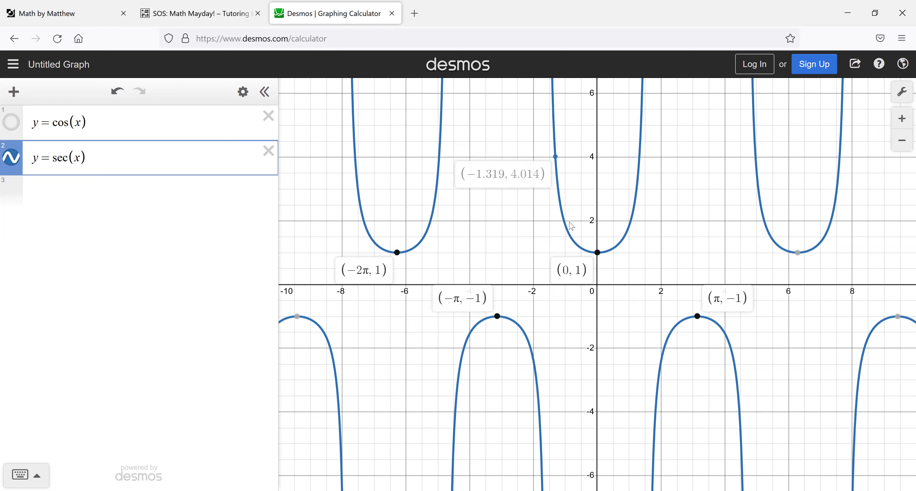
pyautogui.click(603, 254)
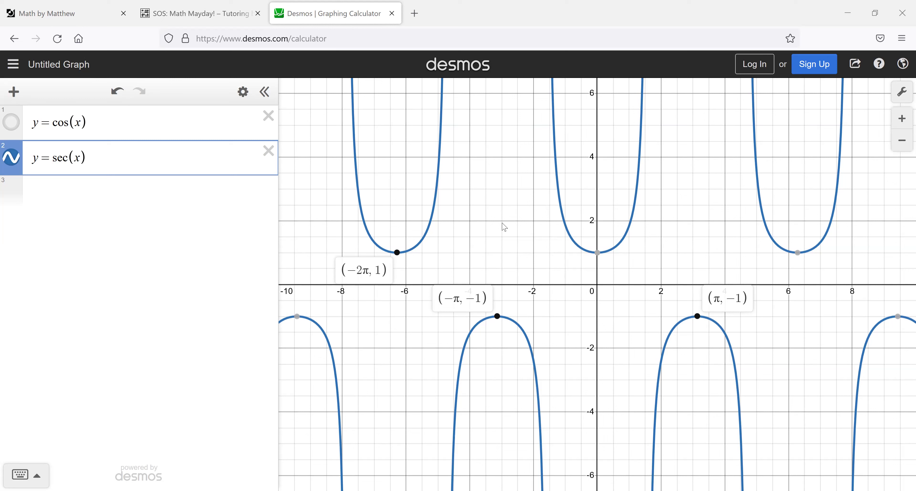
pyautogui.hotkey('alt', 'Tab')
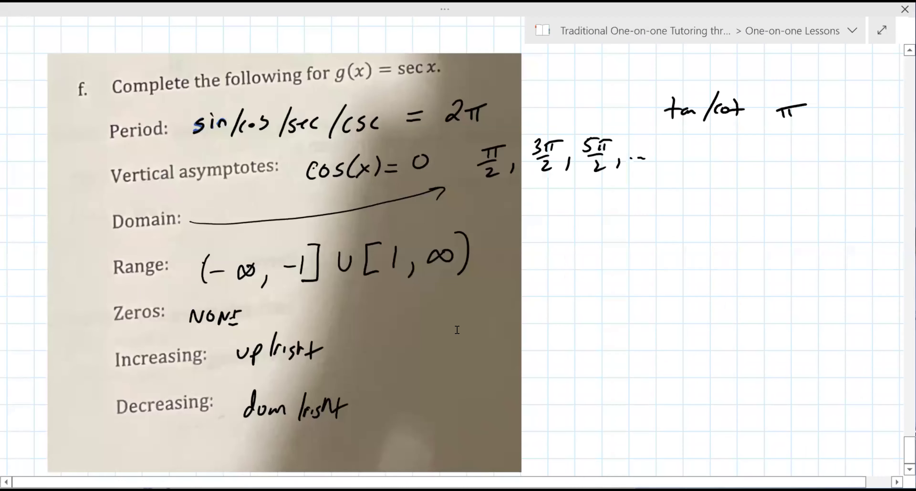